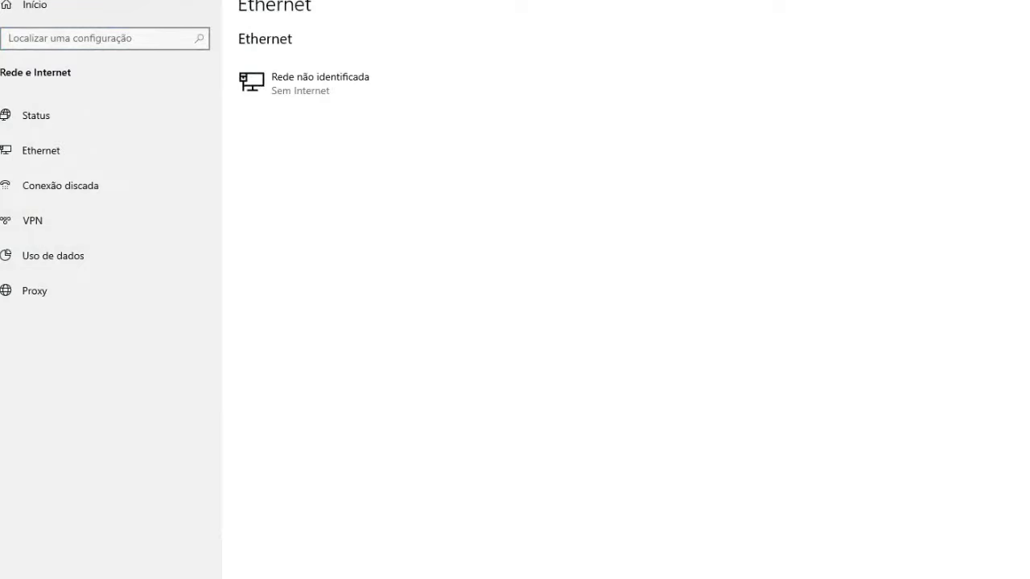
Set Ethernet0's TCP/IPv4 properties to obtain the IP address and DNS server addresses automatically, and close the network connections
right_click(371, 202)
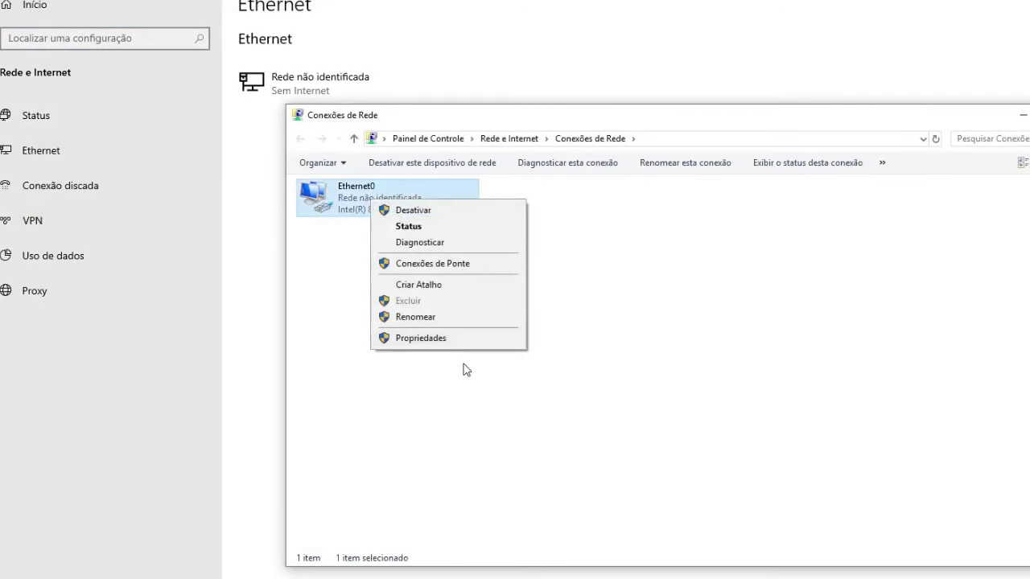
left_click(453, 338)
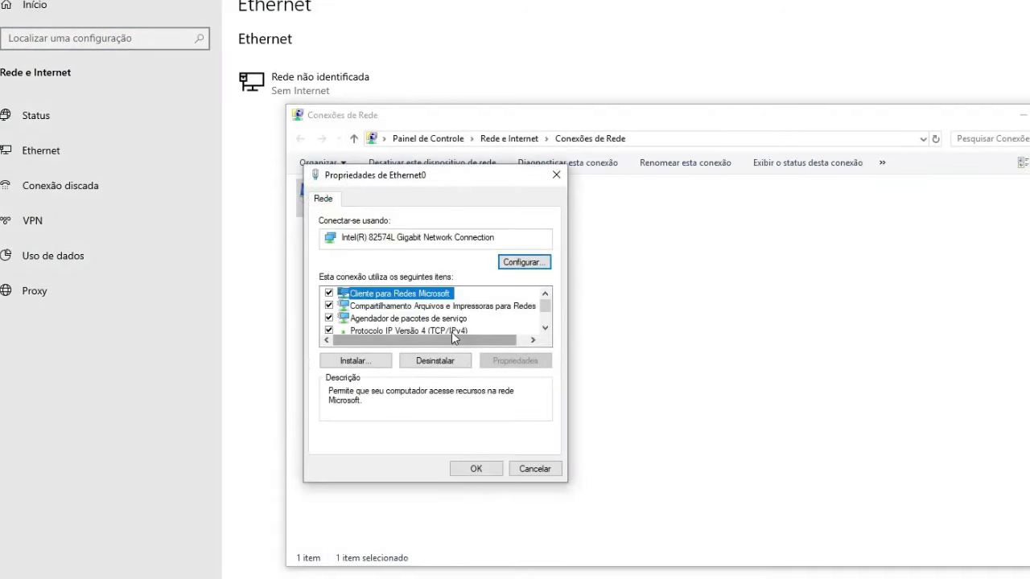
left_click(451, 332)
left_click(515, 360)
left_click(412, 321)
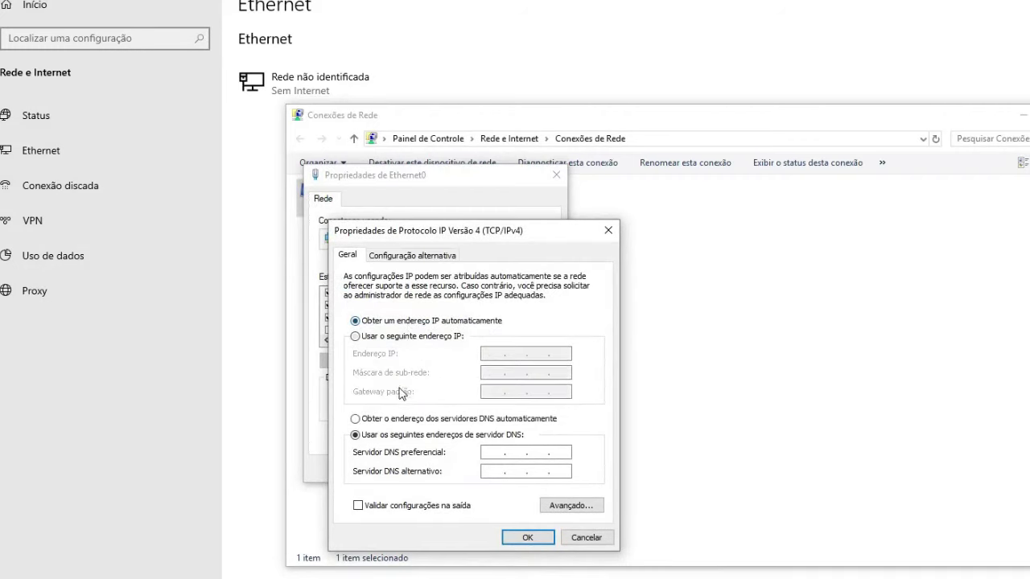
left_click(386, 419)
left_click(528, 537)
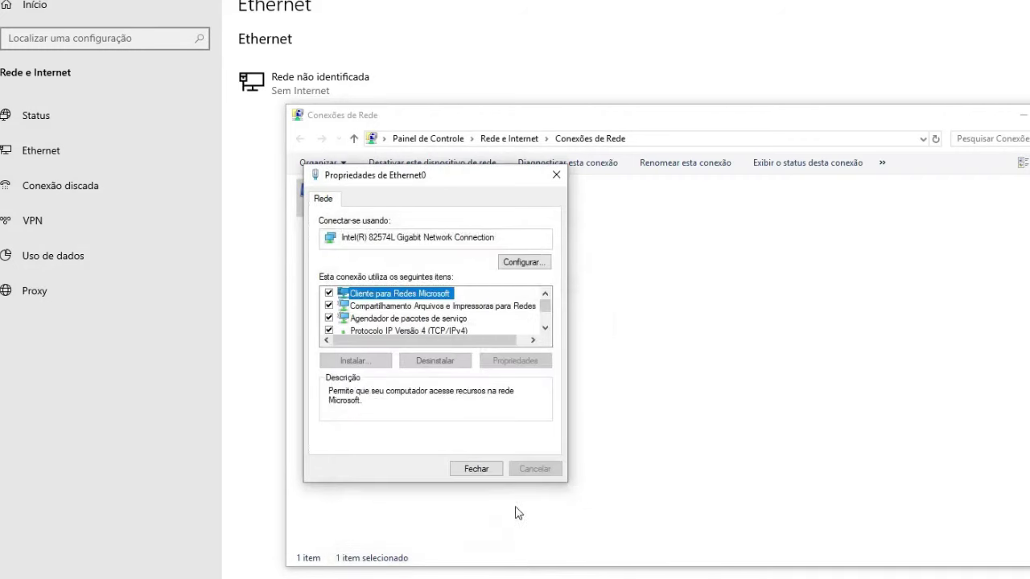
left_click(474, 468)
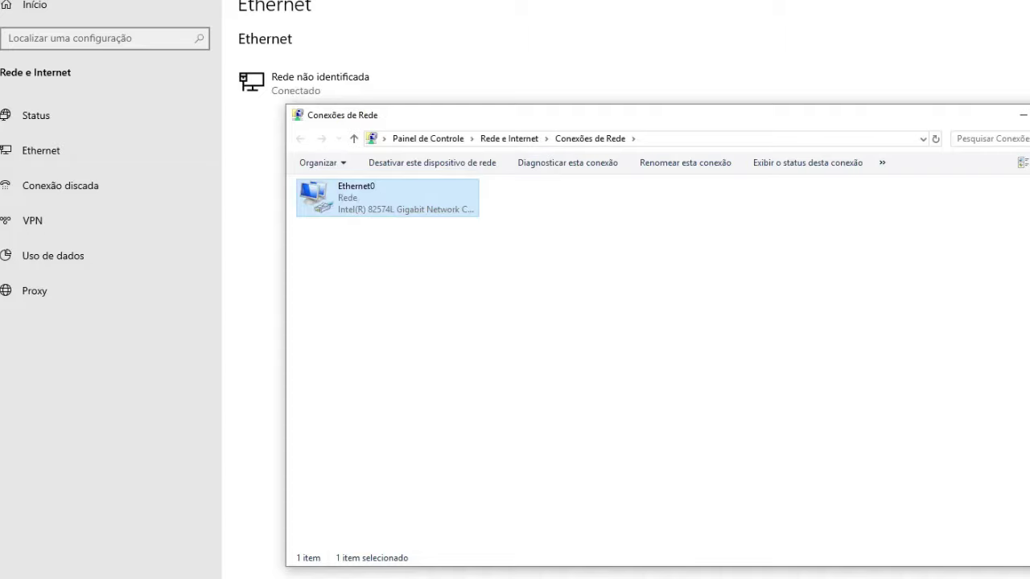
key("alt+F4")
Switch to Chrome, reload 192.168.1.10, and log in to the switch with the user name admin and the account password
key("alt+Tab")
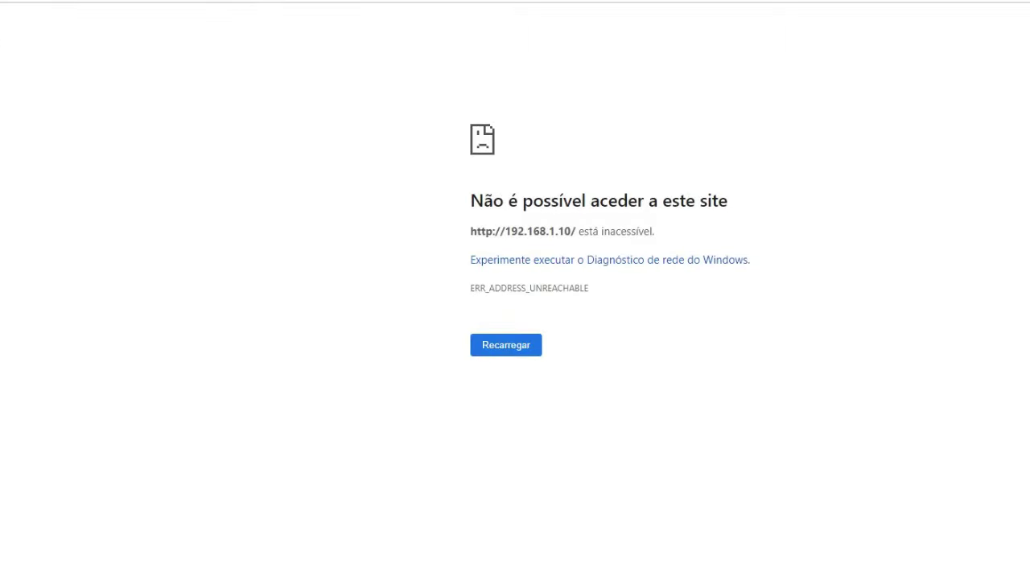
key("F5")
left_click(717, 250)
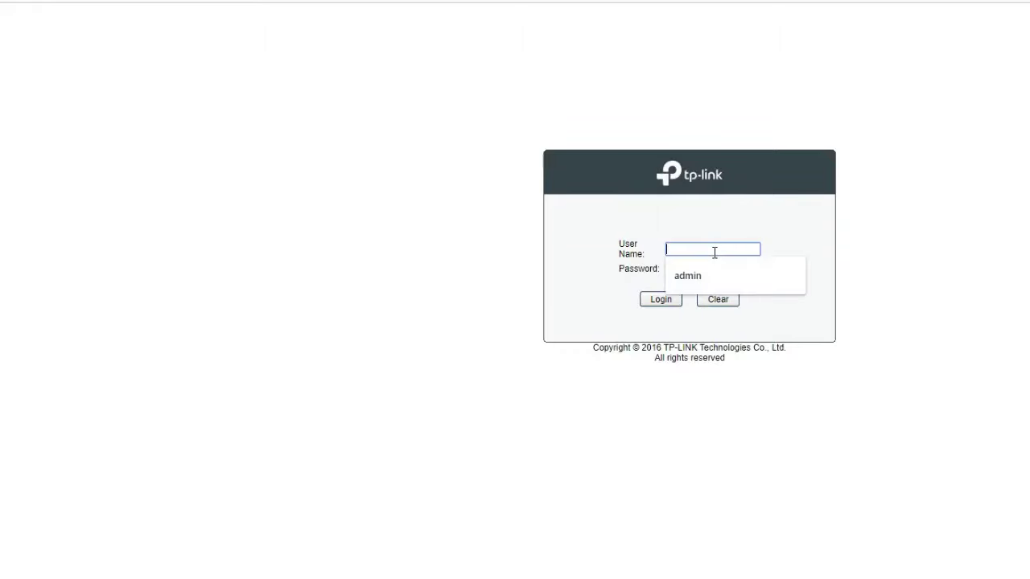
type("admin")
key("Tab")
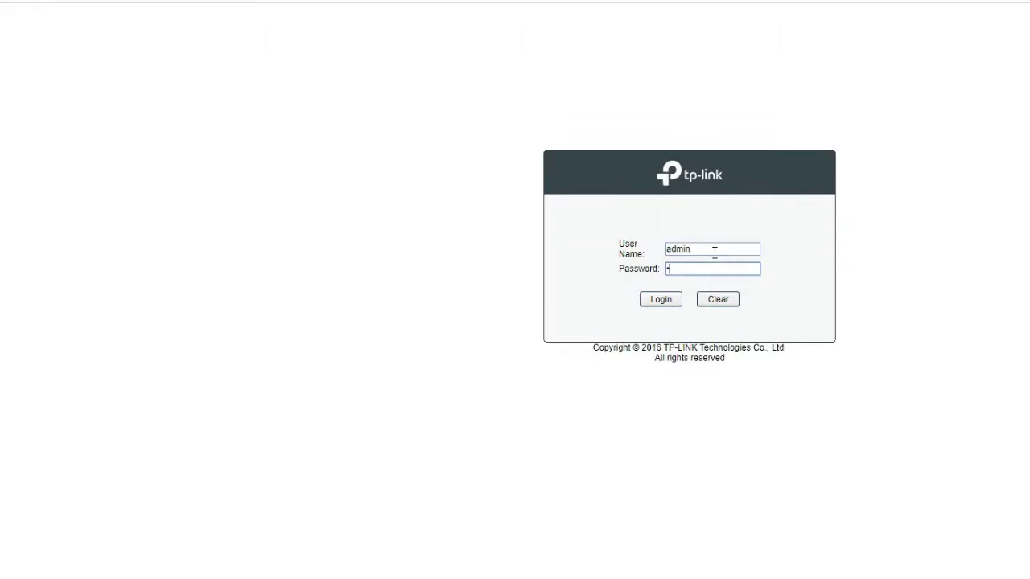
left_click(660, 300)
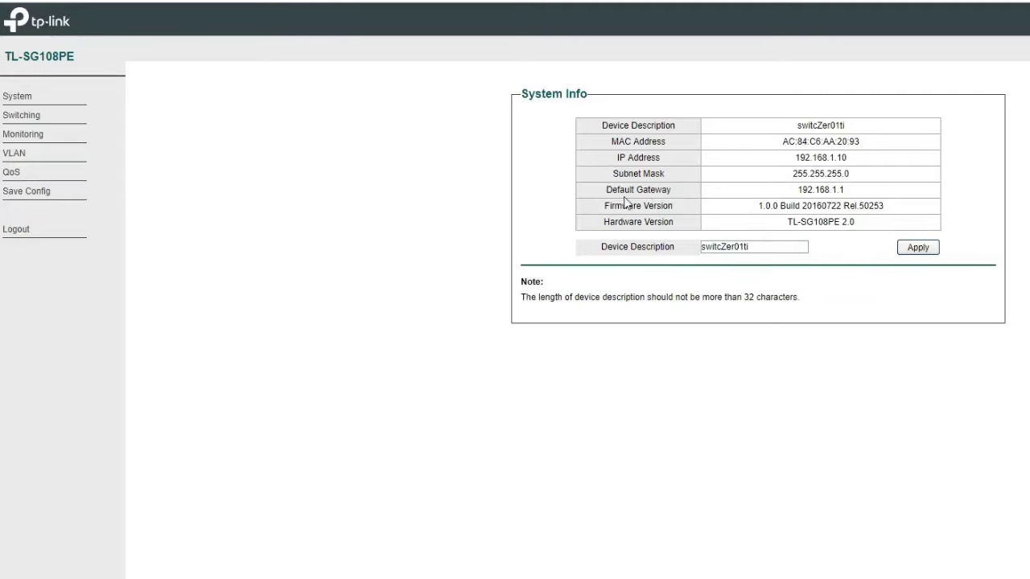
Review the switch's IP address settings and save its configuration
left_click(18, 97)
left_click(48, 128)
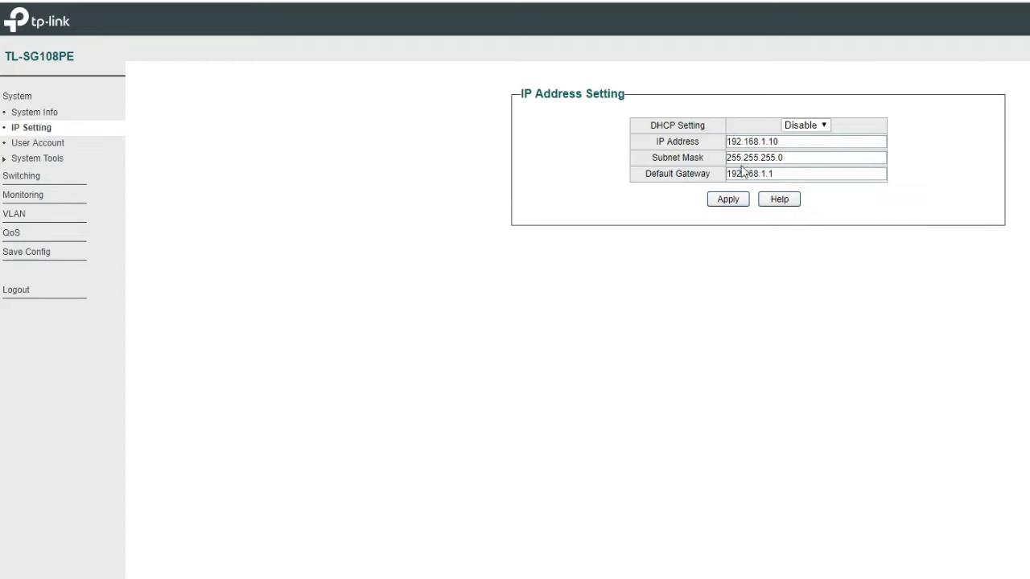
left_click(29, 254)
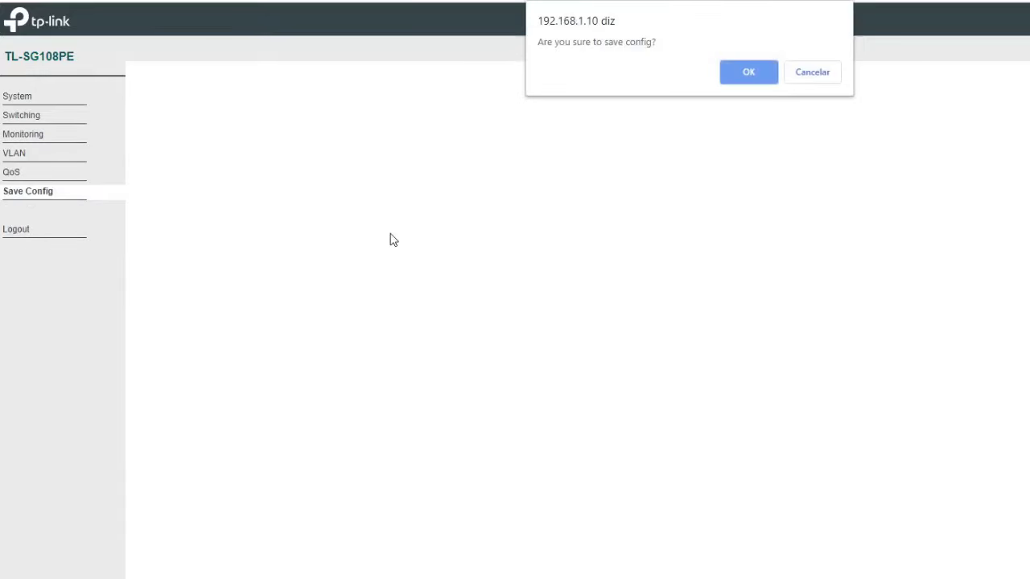
left_click(738, 75)
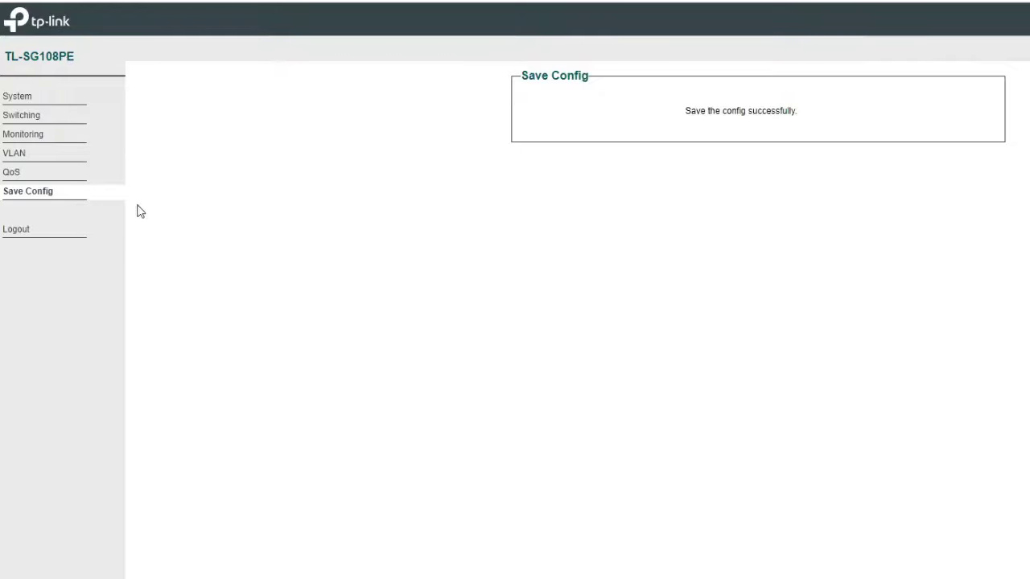
left_click(31, 102)
left_click(69, 130)
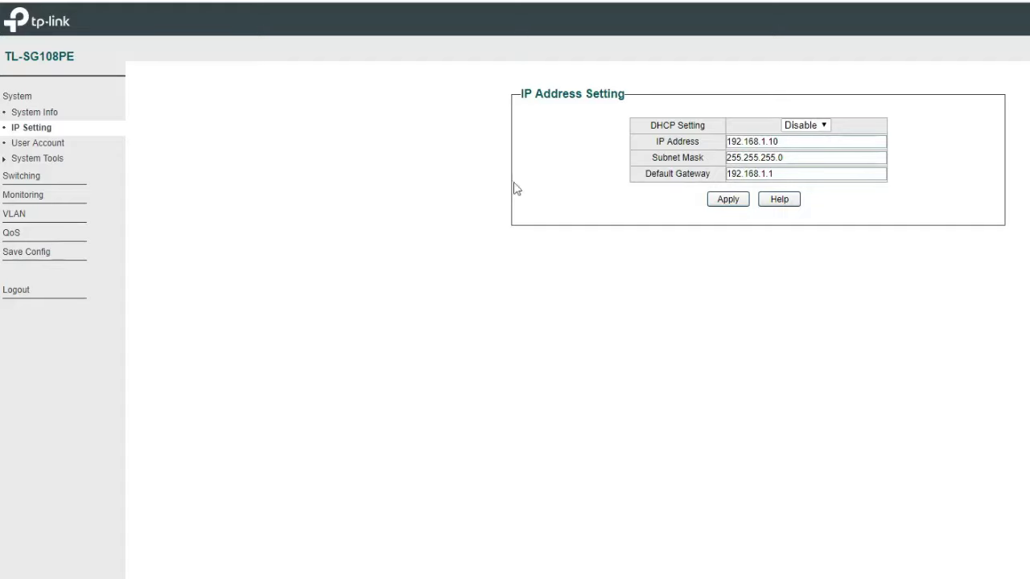
Try to change the admin account's password by filling in the old password, the new password and its confirmation
left_click(50, 148)
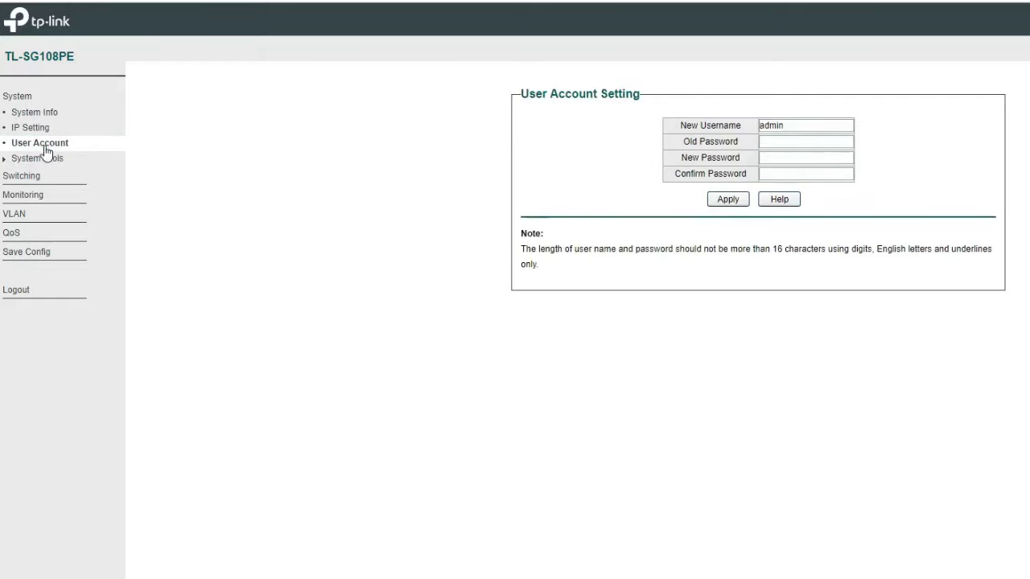
left_click(799, 125)
left_click(782, 140)
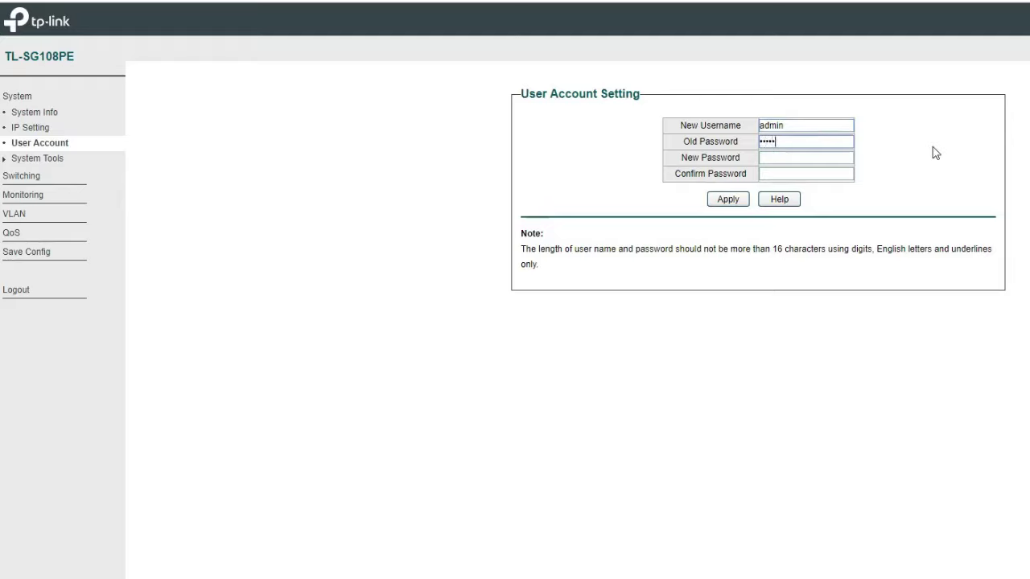
left_click(789, 159)
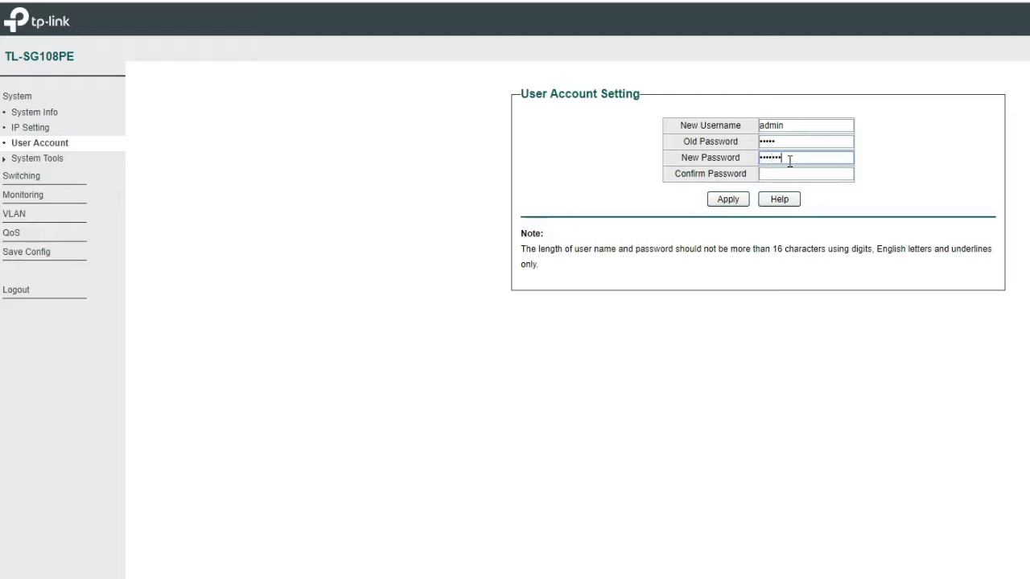
left_click(796, 172)
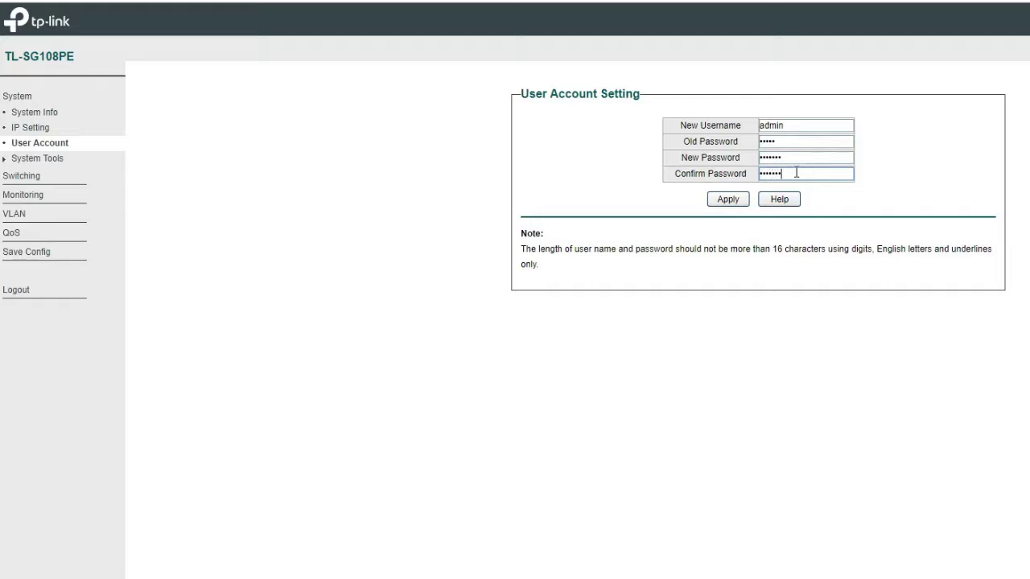
left_click(729, 200)
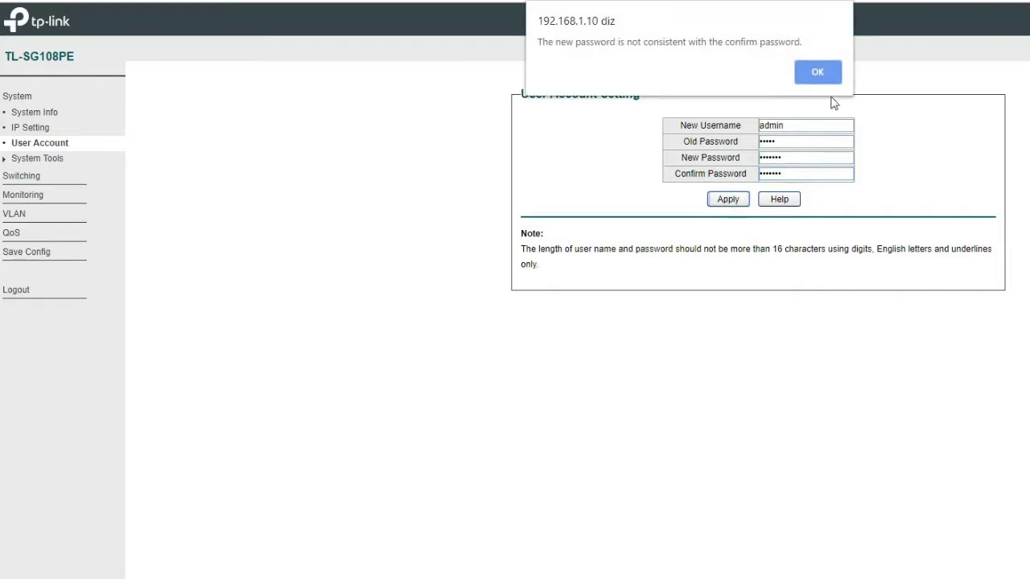
left_click(819, 70)
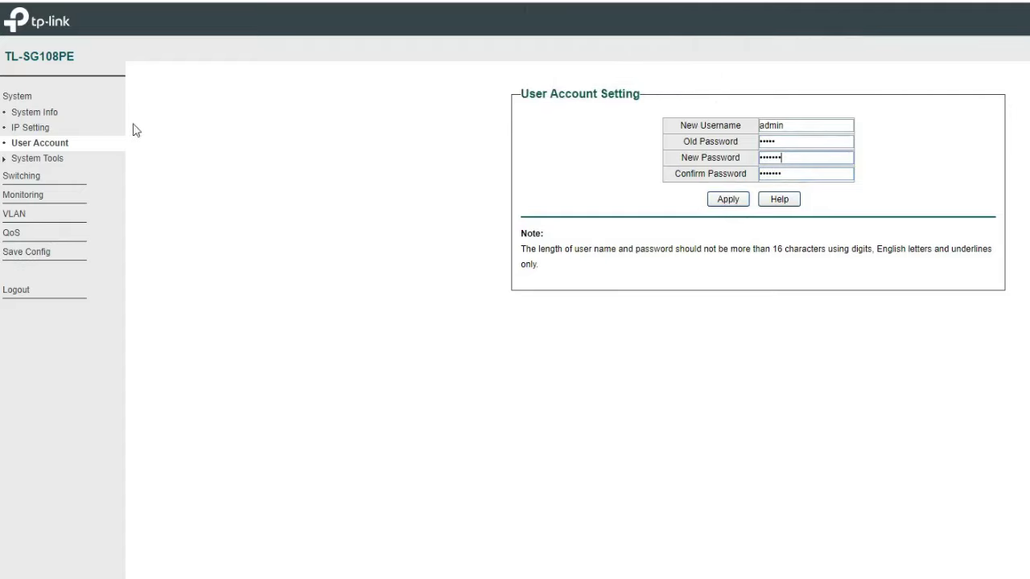
Back up the switch configuration to the computer and choose config (1).cfg as the file for the configuration restore
left_click(50, 160)
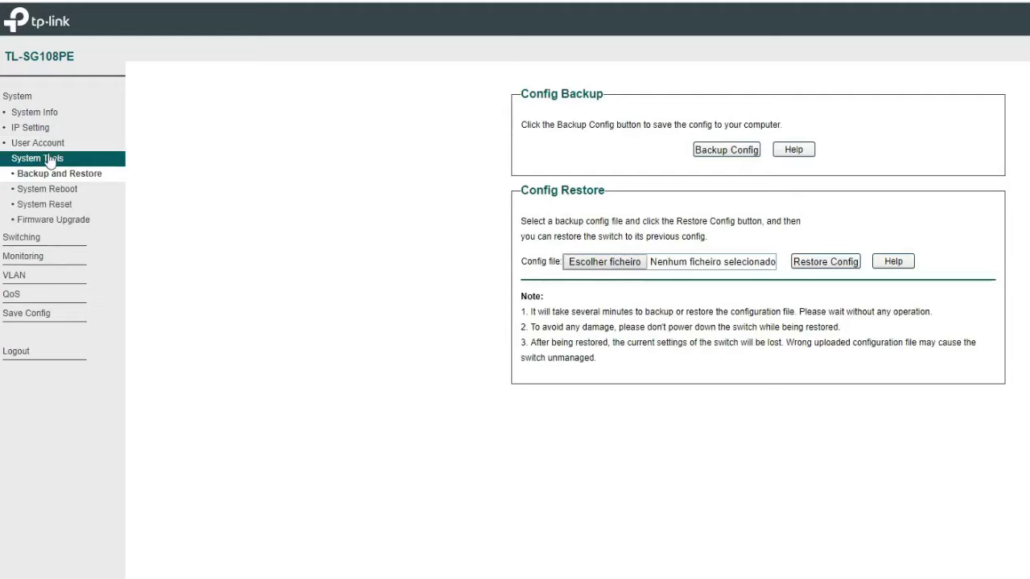
left_click(100, 172)
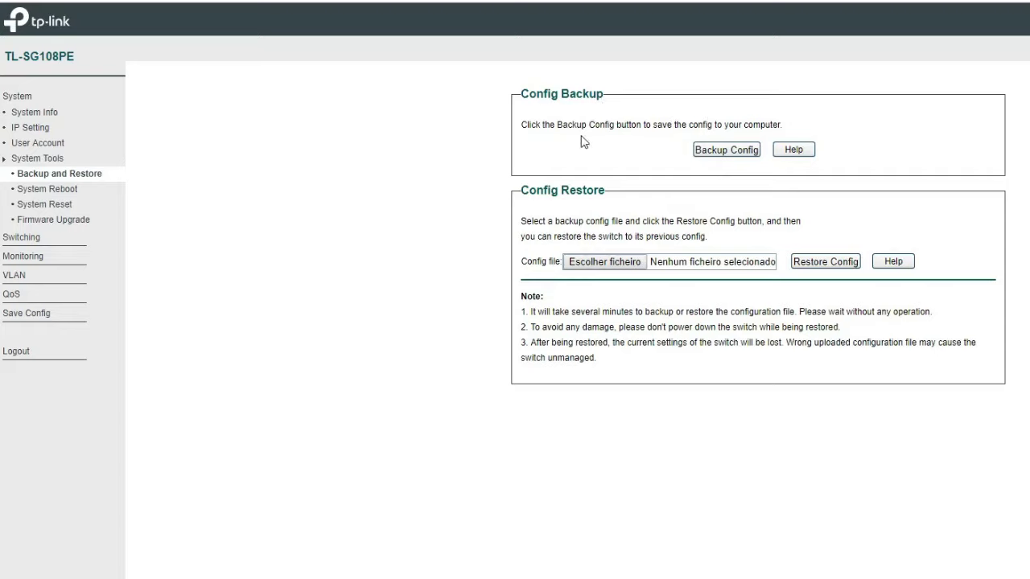
left_click(726, 151)
left_click(614, 263)
left_click(184, 85)
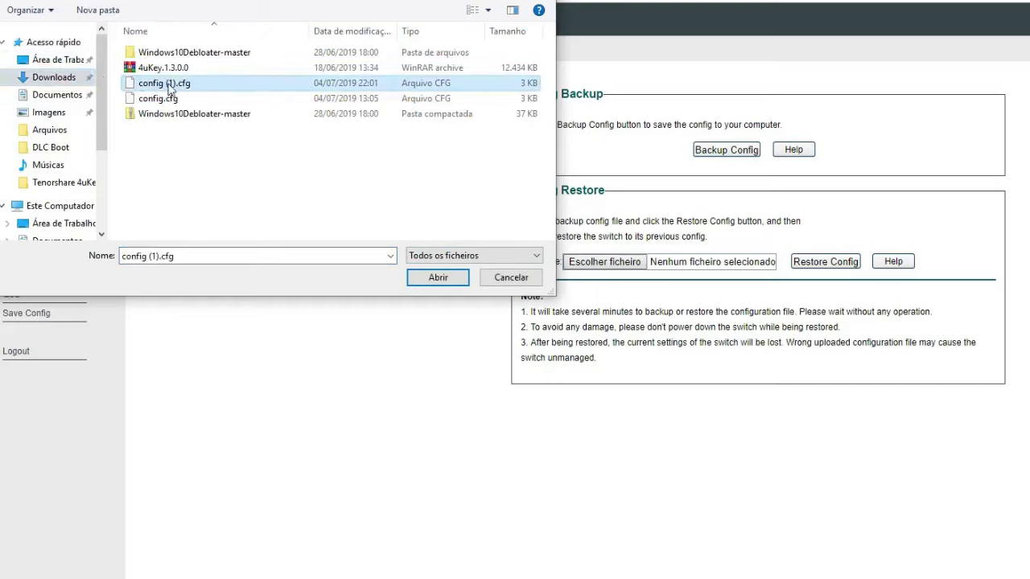
left_click(438, 277)
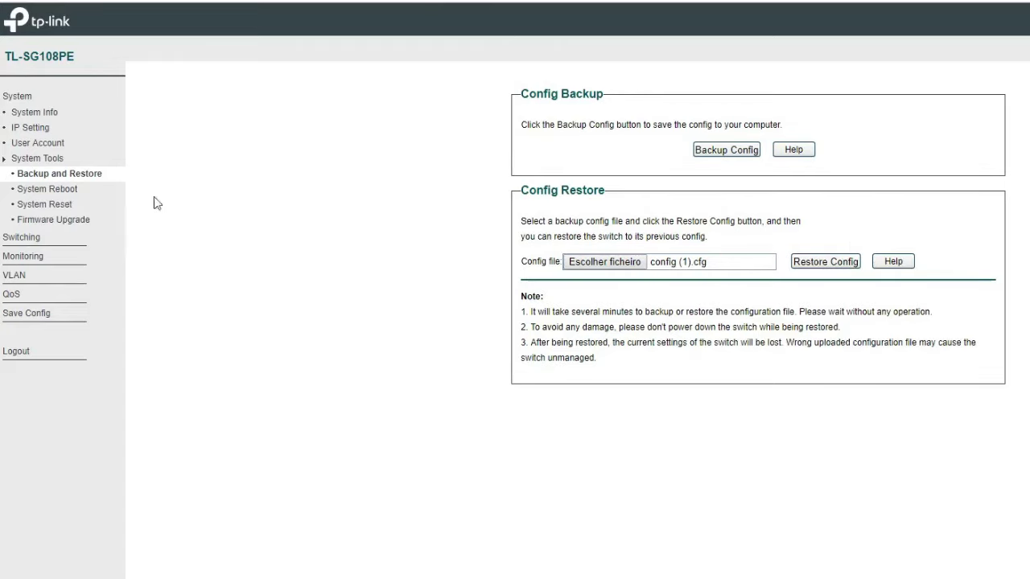
Look over the system reboot and system reset options, and ready the switch for a firmware upgrade
left_click(46, 191)
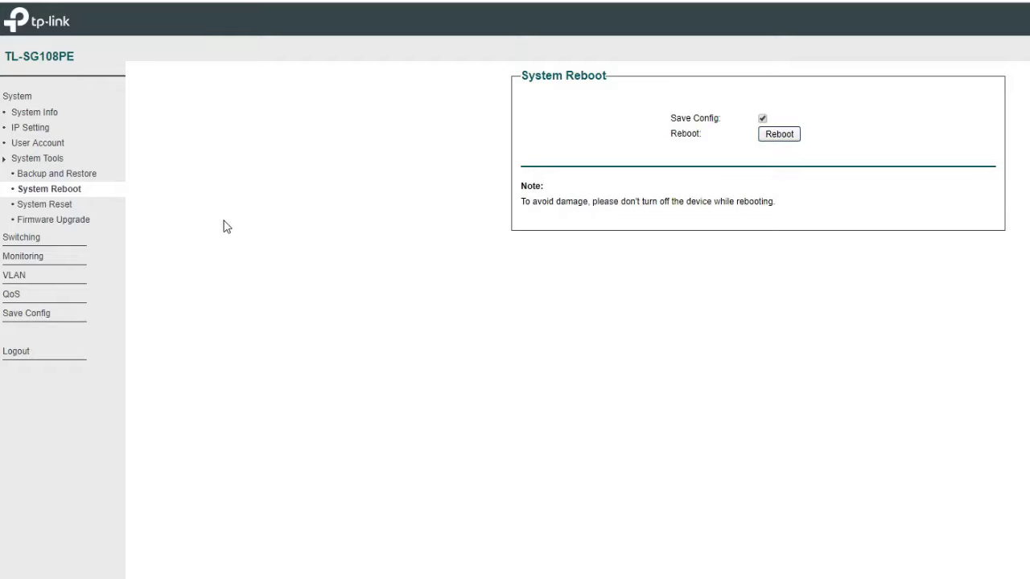
left_click(70, 211)
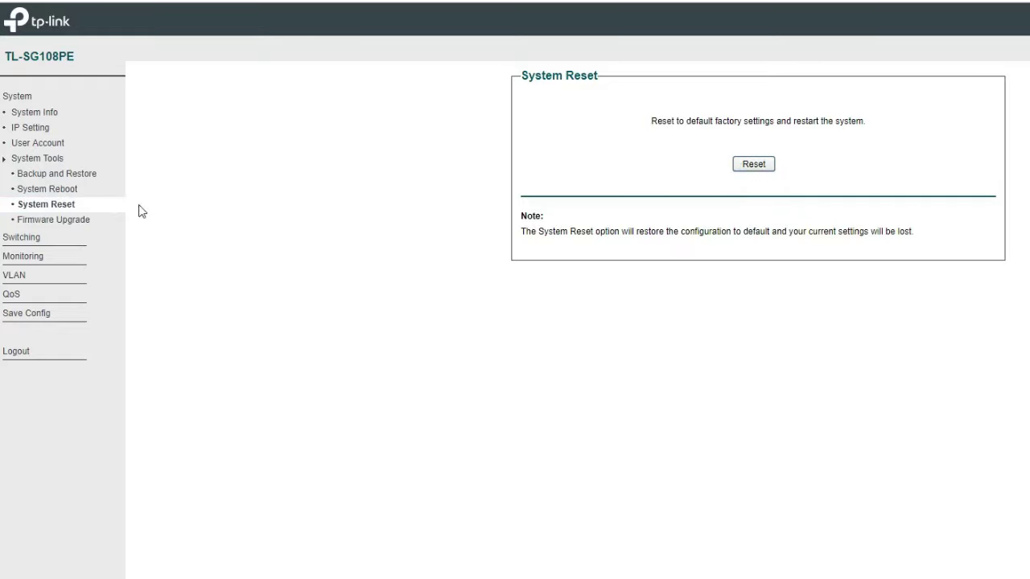
left_click(64, 223)
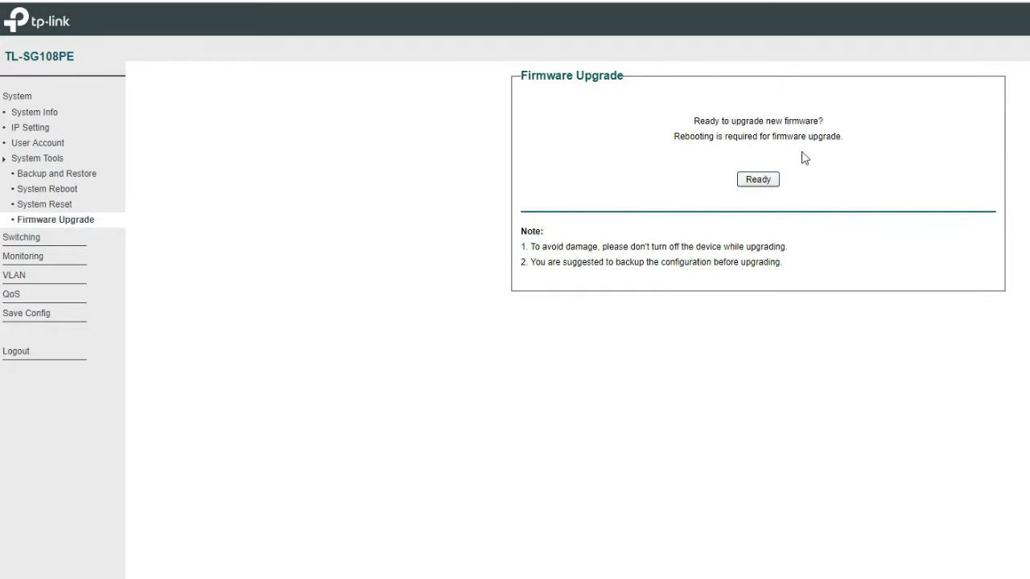
left_click(752, 184)
left_click(749, 102)
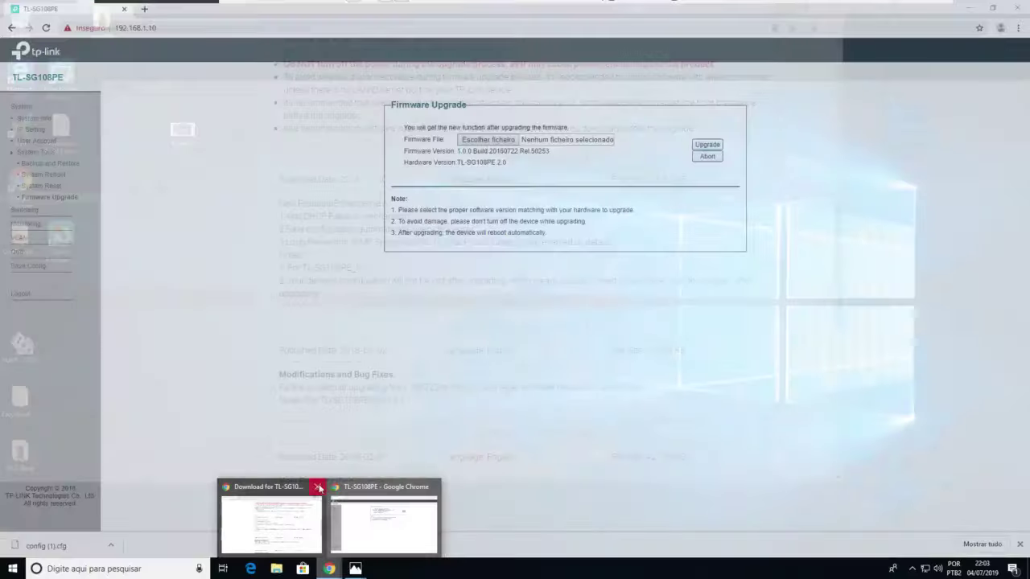
Switch to the TP-Link download page for the TL-SG108PE and choose hardware version V2
left_click(269, 524)
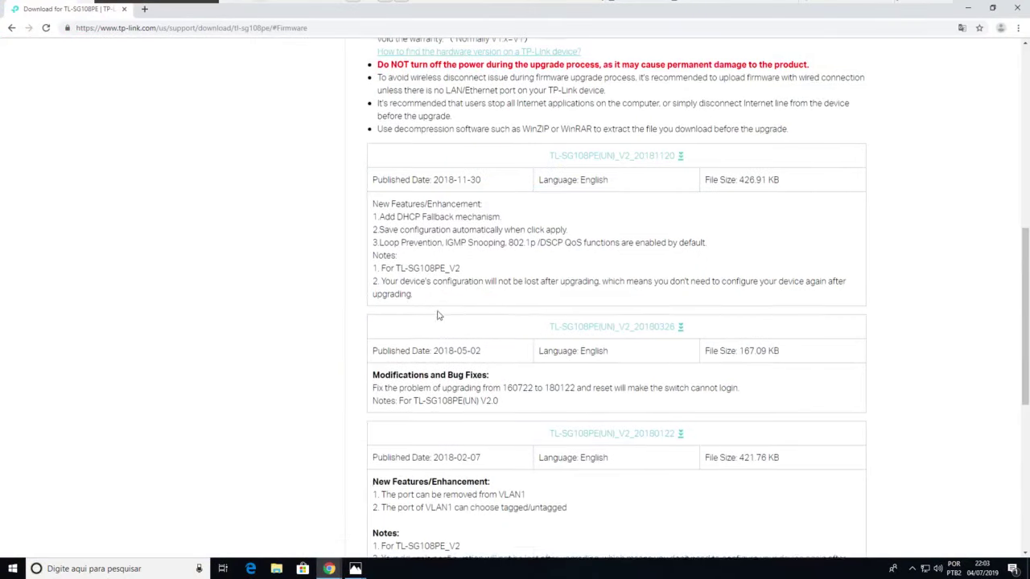
scroll(438, 315, "up", 10)
mouse_move(391, 122)
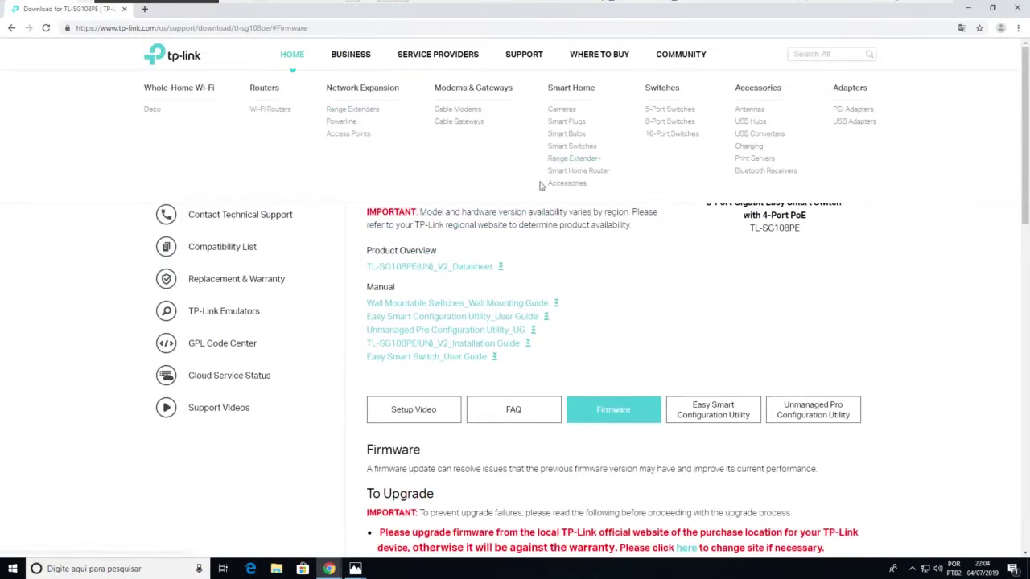
left_click(449, 172)
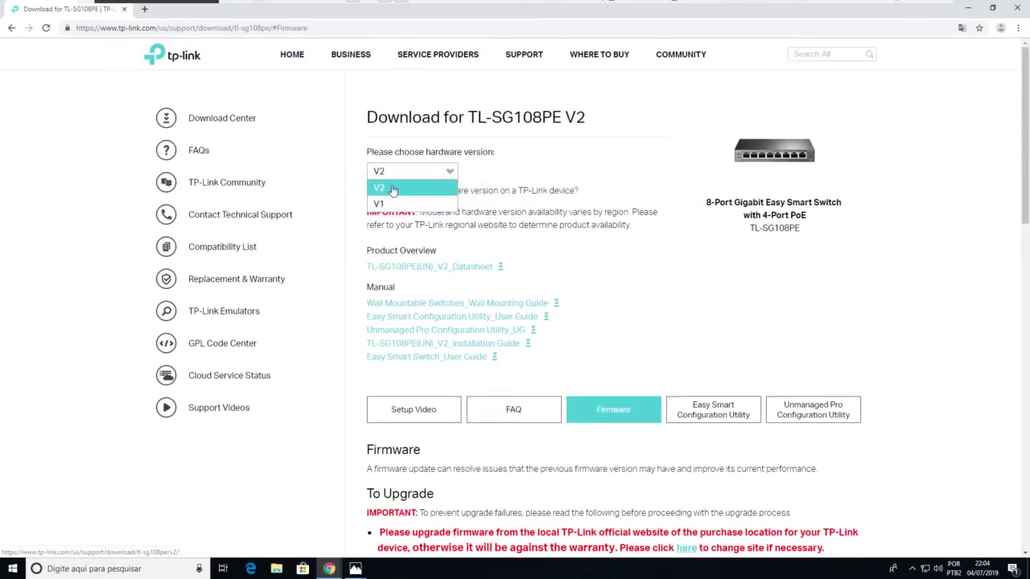
left_click(392, 189)
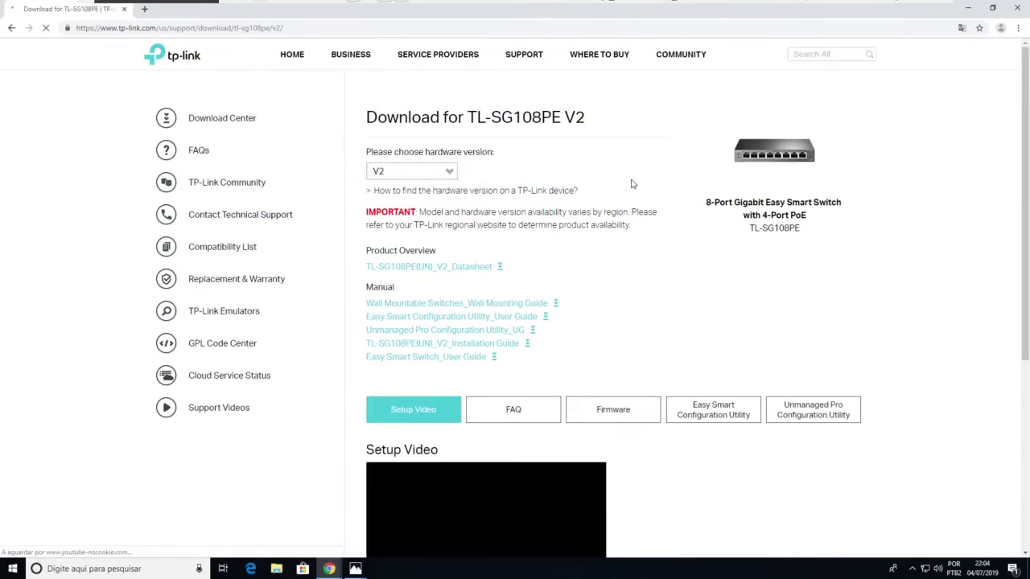
Show the firmware downloads for the TL-SG108PE V2 and examine the listed releases and their notes
scroll(631, 181, "down", 3)
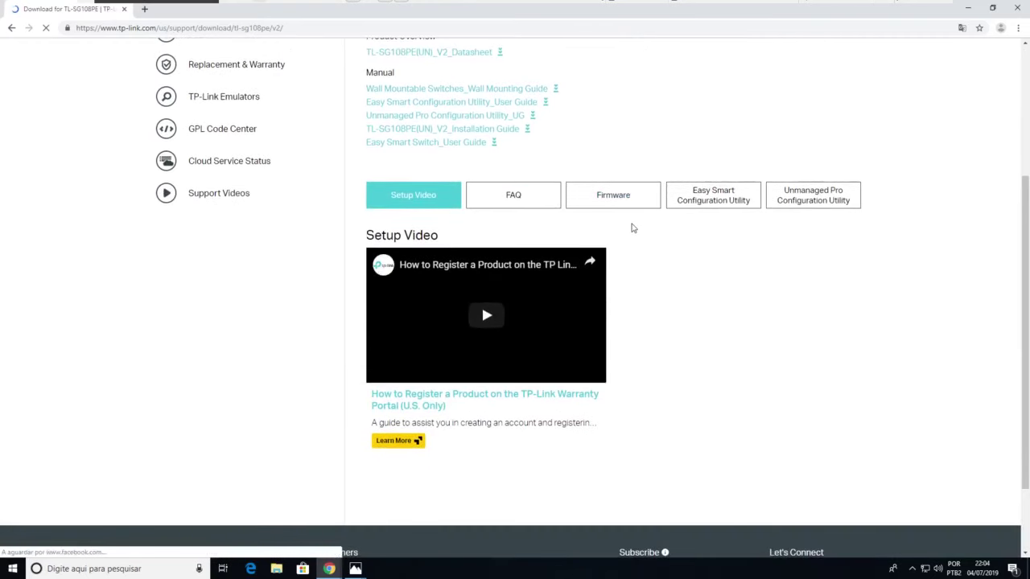
left_click(625, 195)
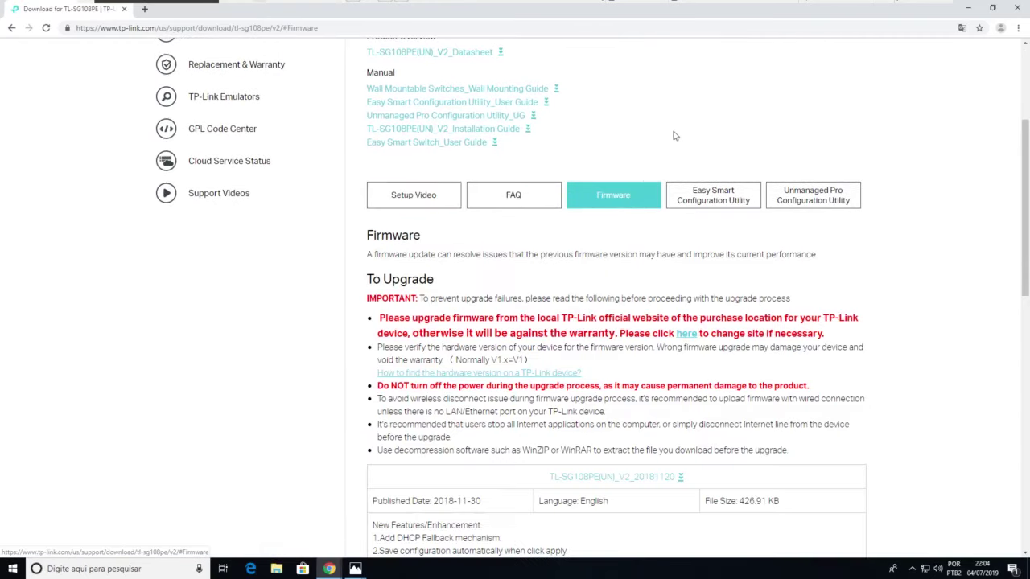
scroll(660, 152, "down", 5)
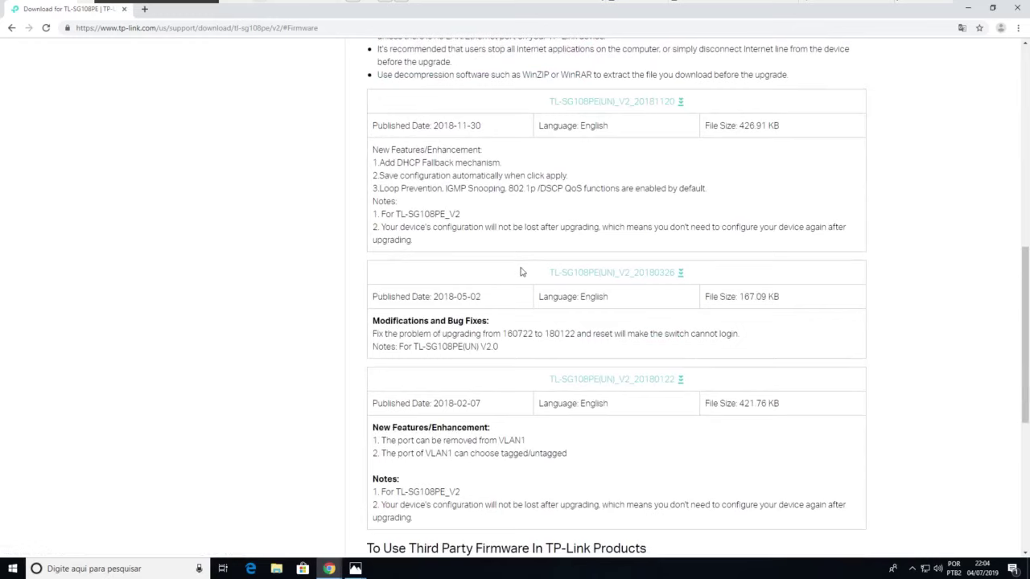
scroll(520, 272, "down", 2)
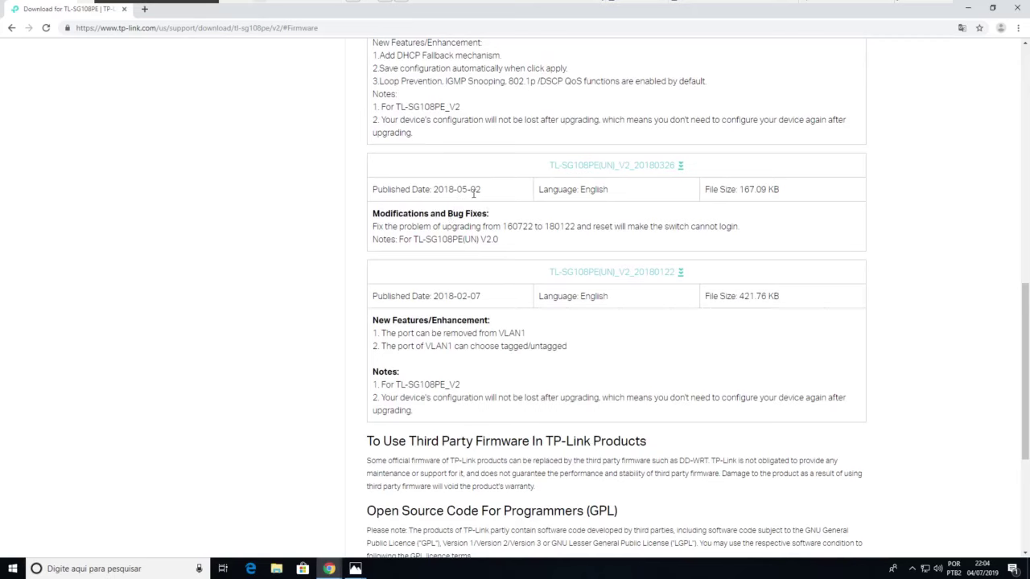
Review the notes of the listed firmware releases and download TL-SG108PE(UN)_V2_20181120
scroll(475, 193, "up", 3)
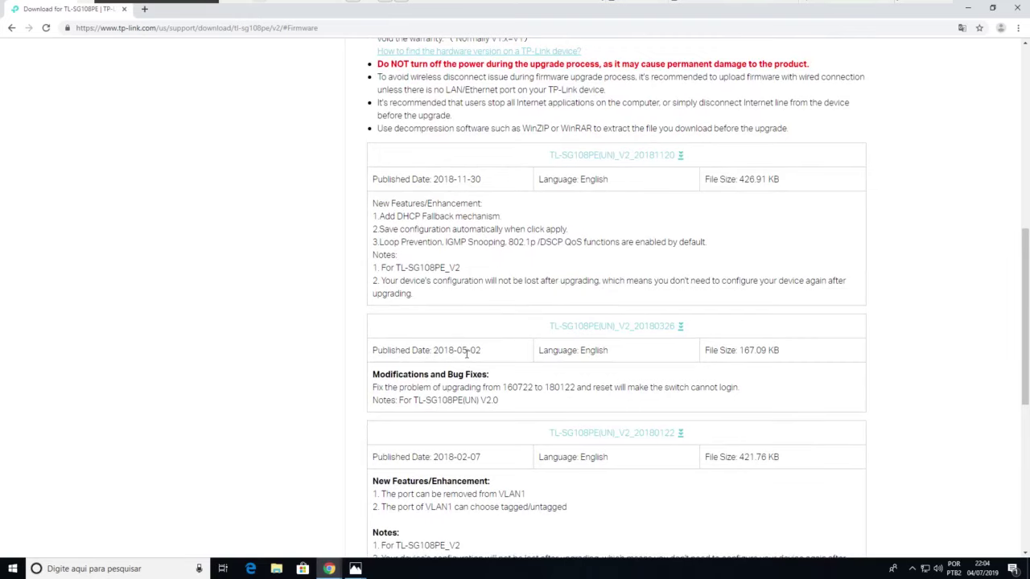
scroll(499, 354, "down", 3)
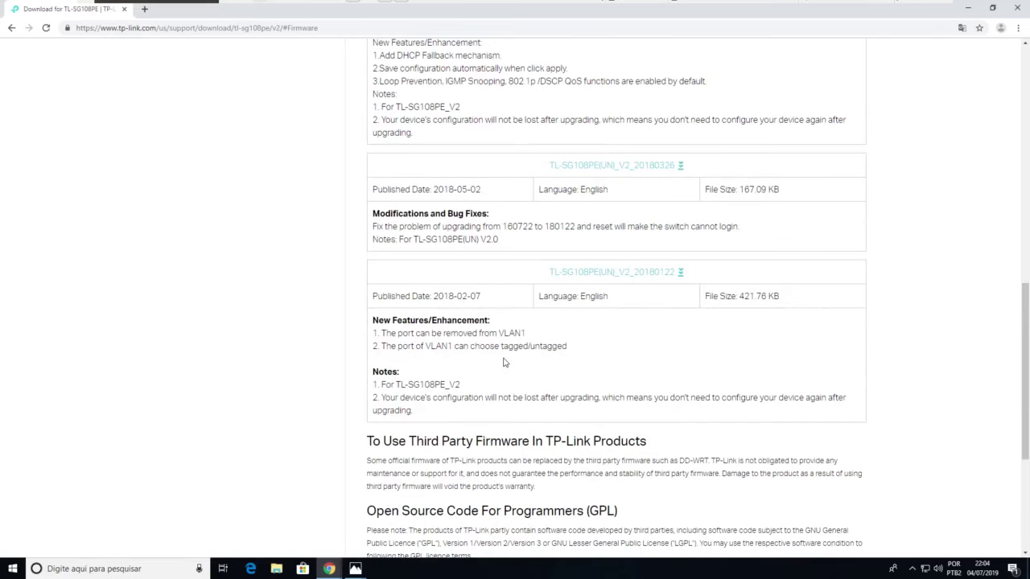
scroll(504, 362, "down", 1)
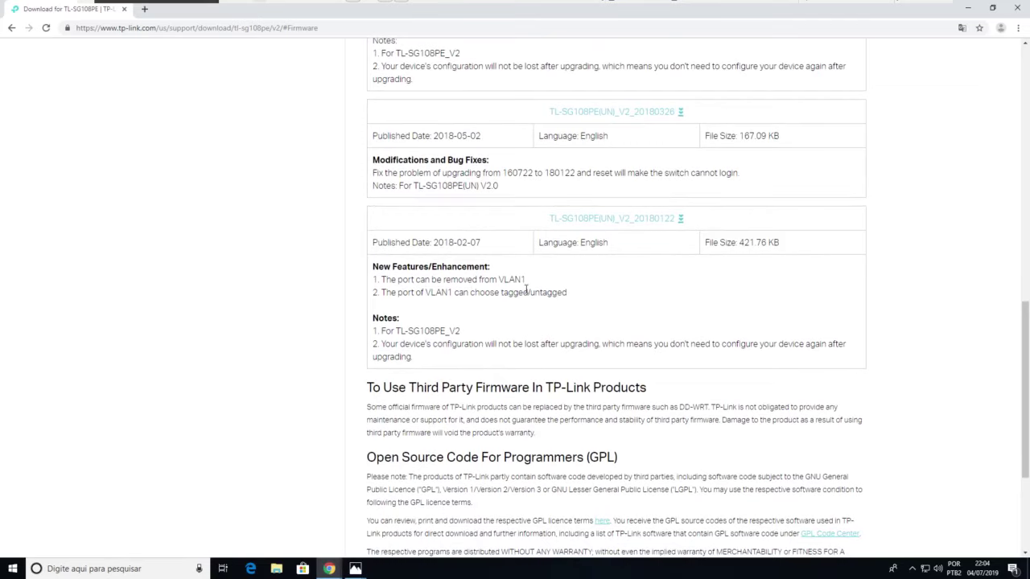
scroll(531, 288, "up", 4)
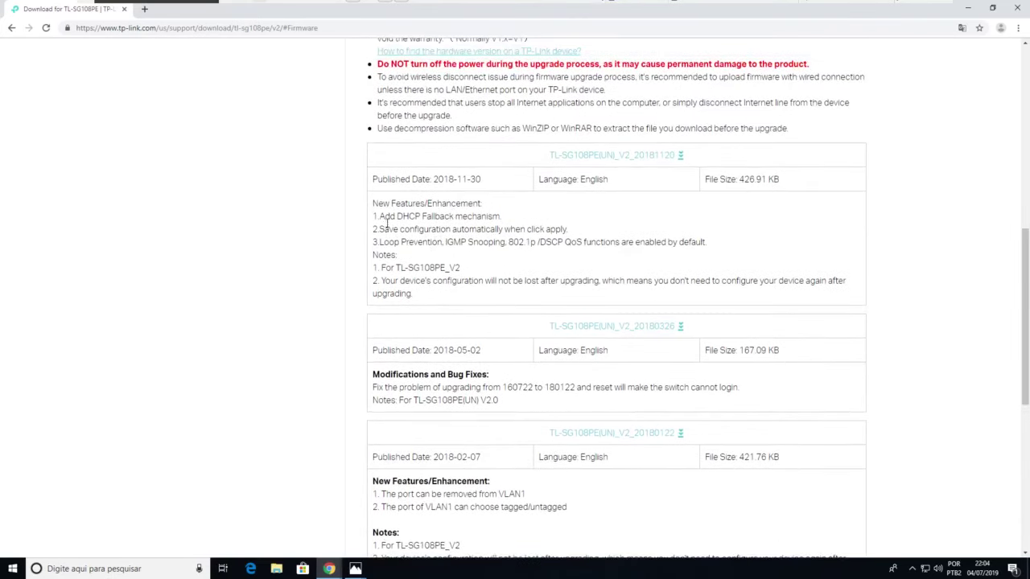
scroll(449, 258, "up", 2)
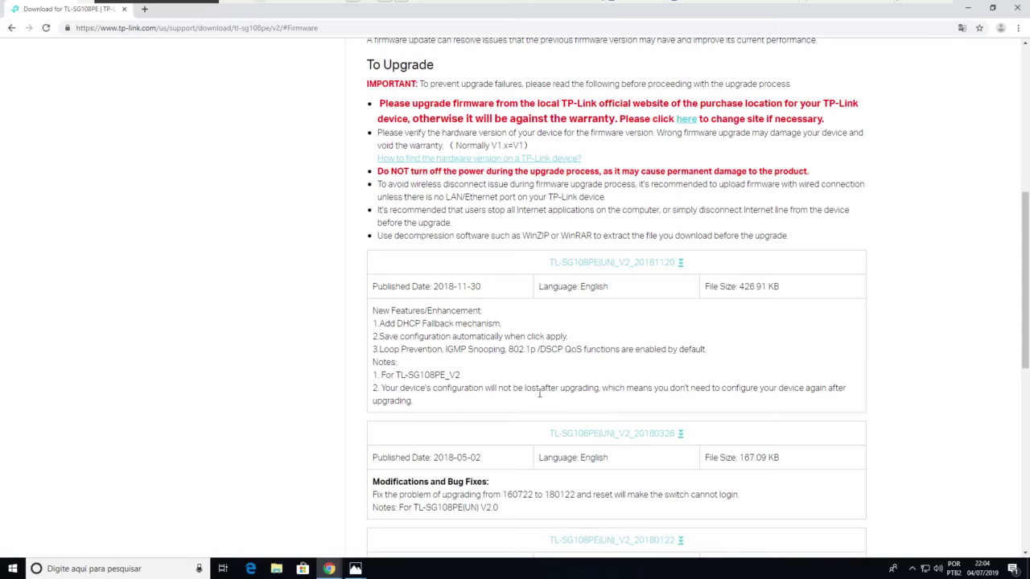
scroll(603, 385, "up", 1)
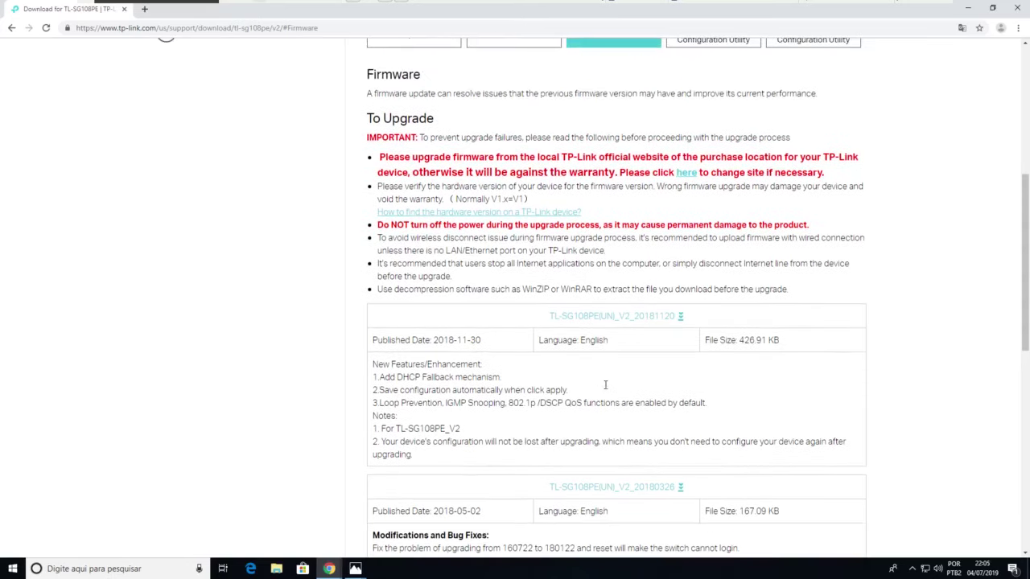
left_click(633, 316)
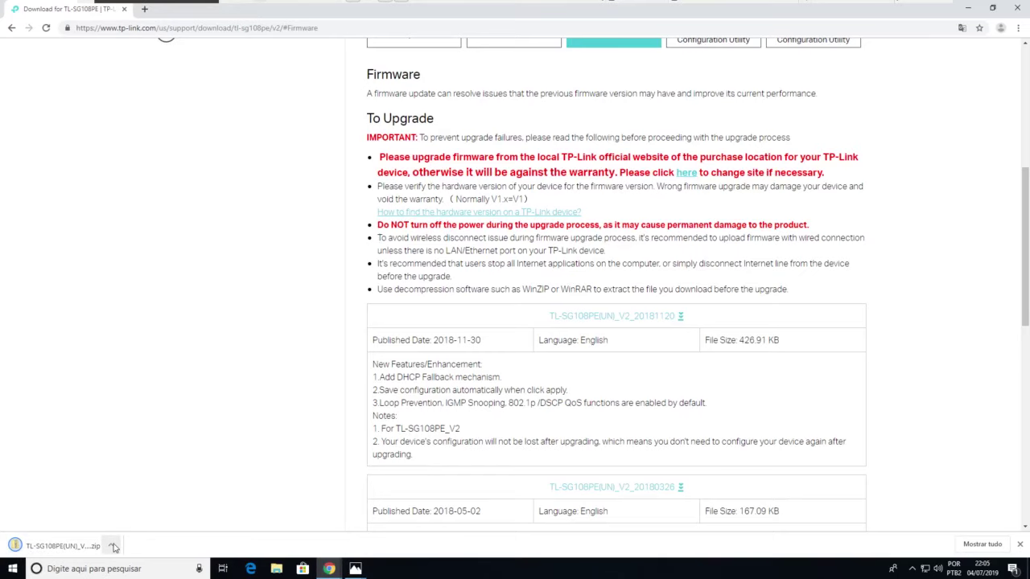
Show the downloaded TL-SG108PE(UN)_V2_20181120 archive in its folder and extract it into a subfolder of the same name
left_click(113, 547)
left_click(144, 507)
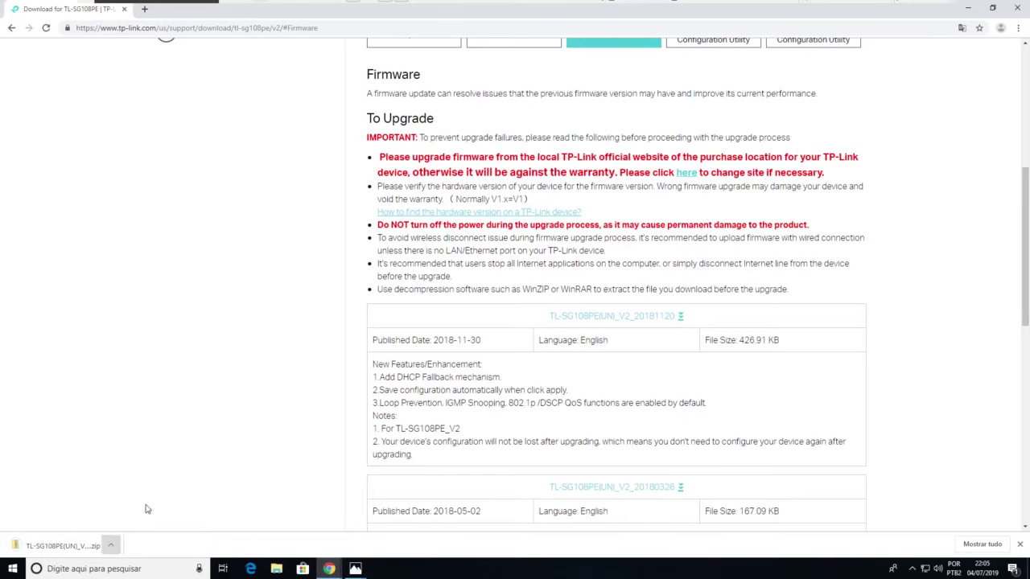
left_click(349, 381)
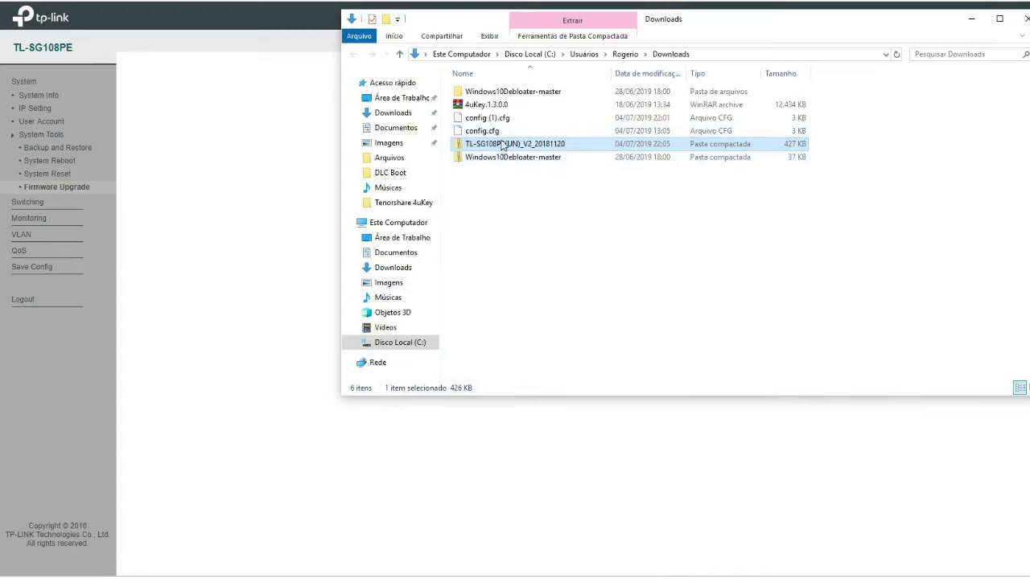
right_click(503, 145)
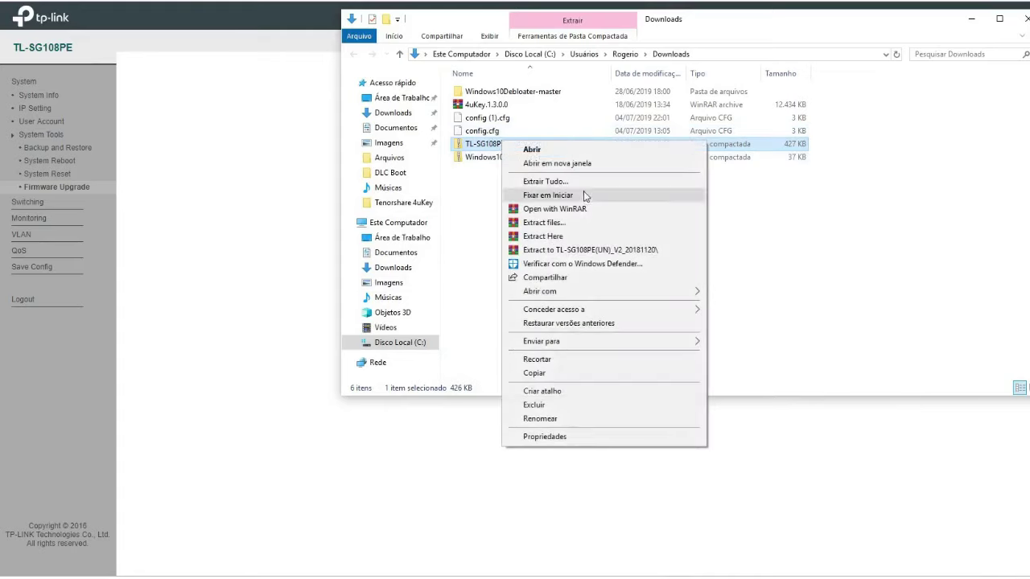
left_click(575, 249)
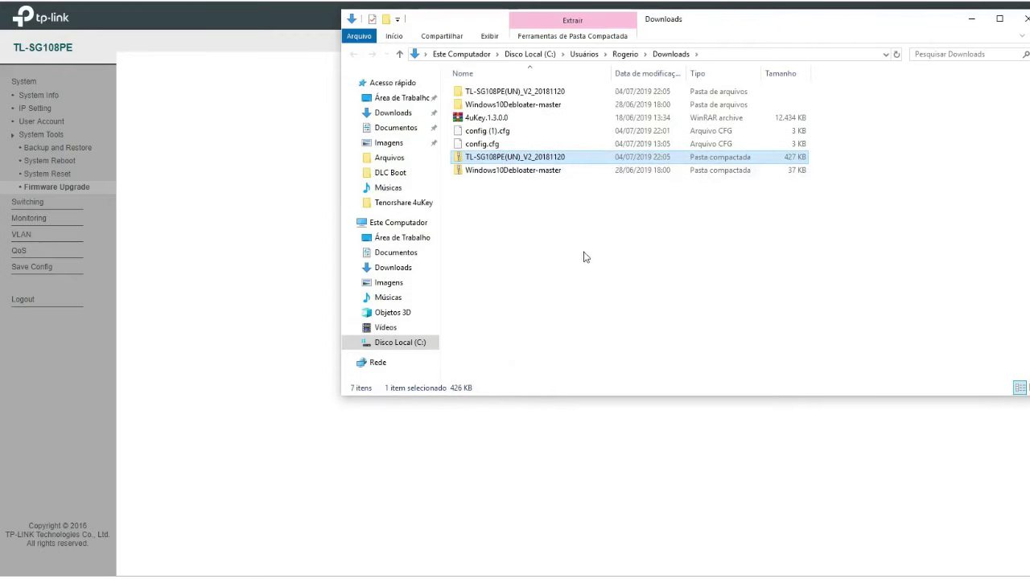
Check the extracted TL-SG108PE(UN)_V2_20181120 folder for the firmware BIN file, and close the file window
double_click(539, 92)
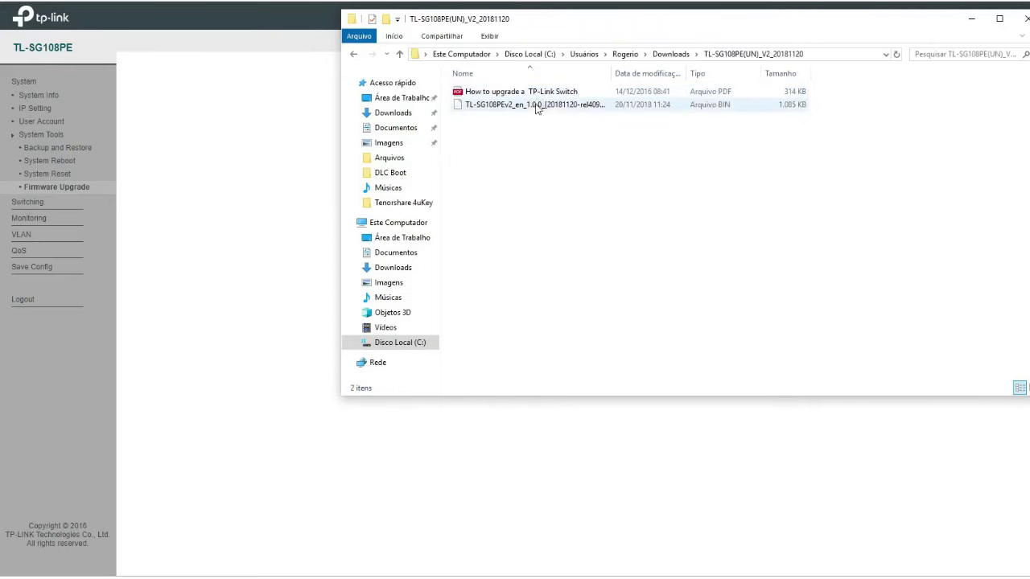
left_click(527, 106)
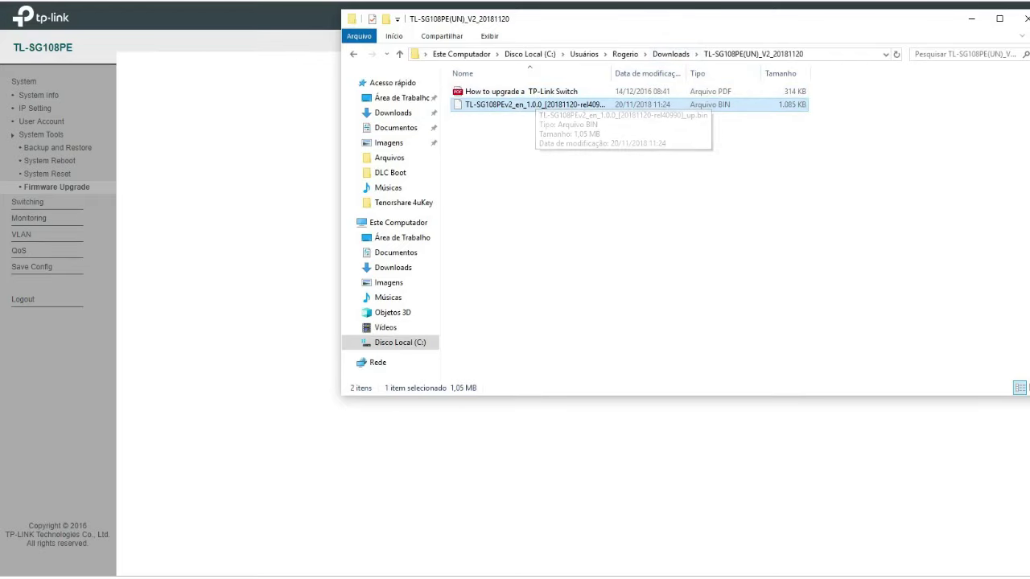
left_click(1025, 18)
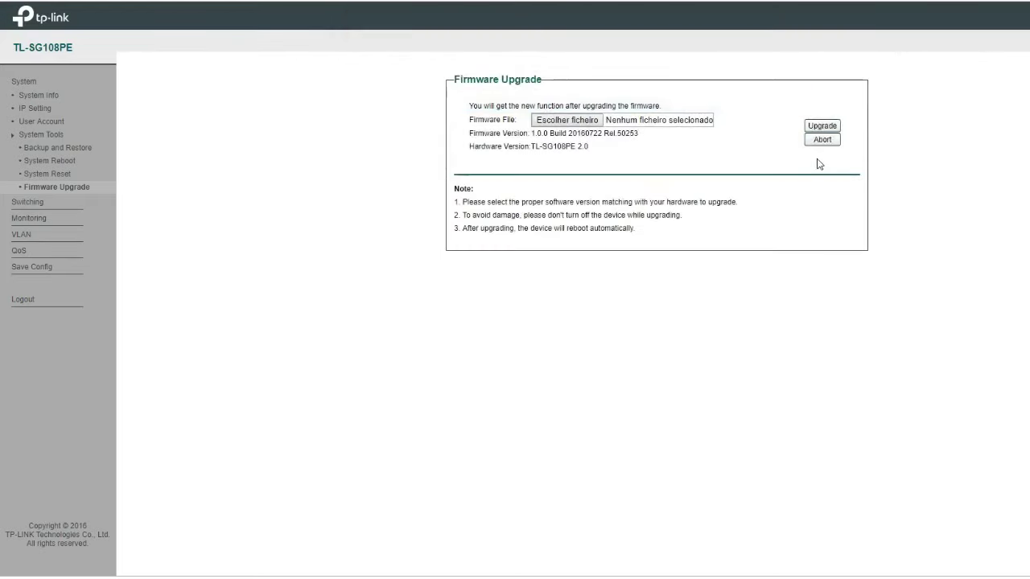
Choose TL-SG108PEv2_en_1.0.0_[20181120-rel40990]_up.bin from the extracted TL-SG108PE(UN)_V2_20181120 folder as the firmware file
left_click(569, 124)
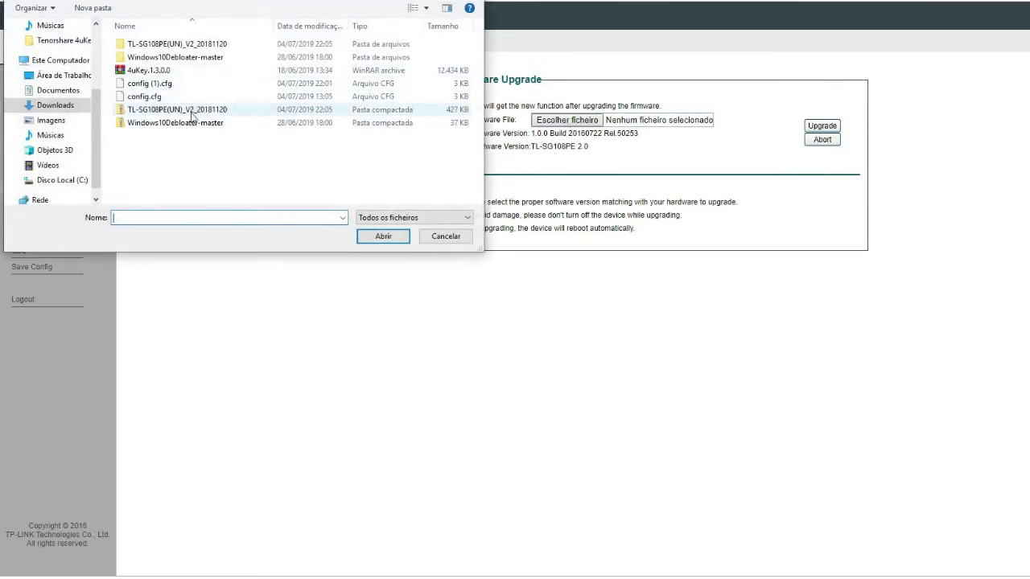
left_click(193, 46)
double_click(193, 46)
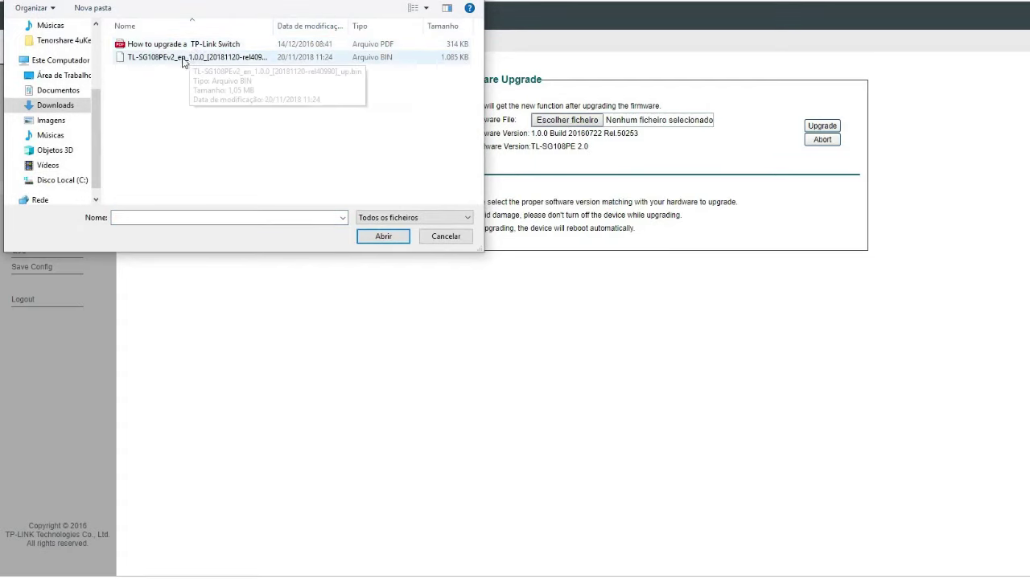
left_click(209, 60)
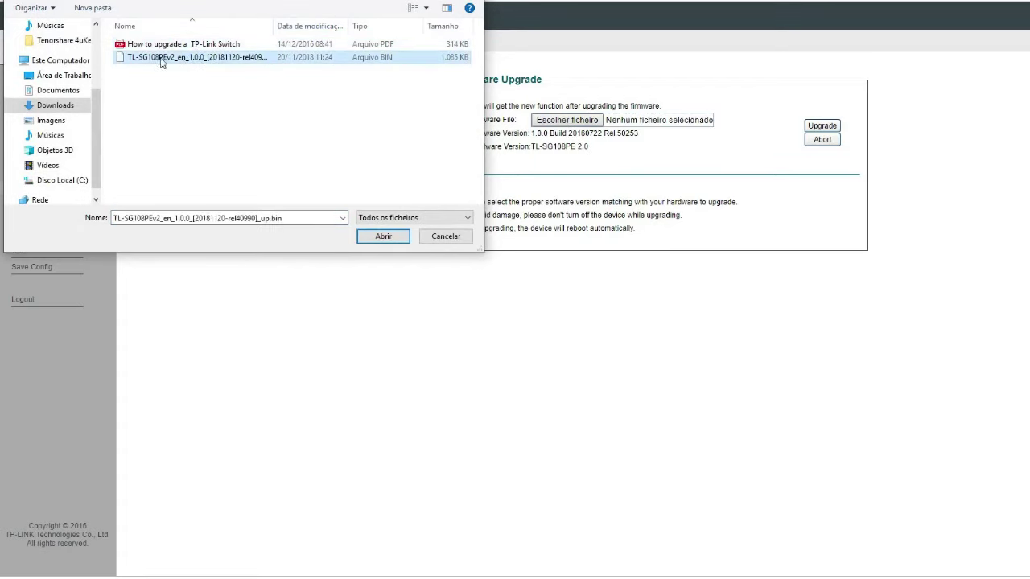
left_click(383, 239)
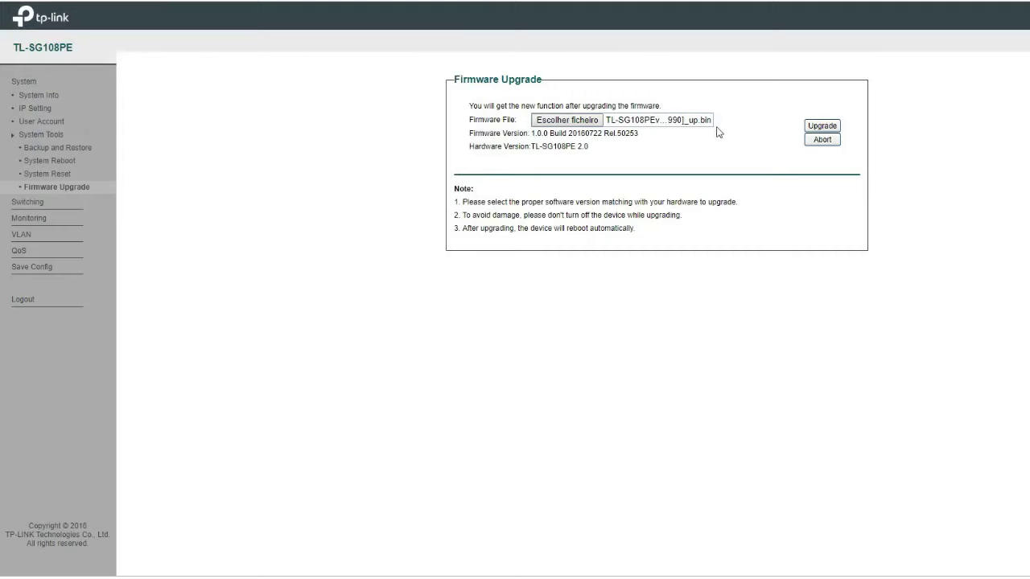
Start the switch's firmware upgrade with the chosen file and confirm it
left_click(828, 128)
left_click(822, 127)
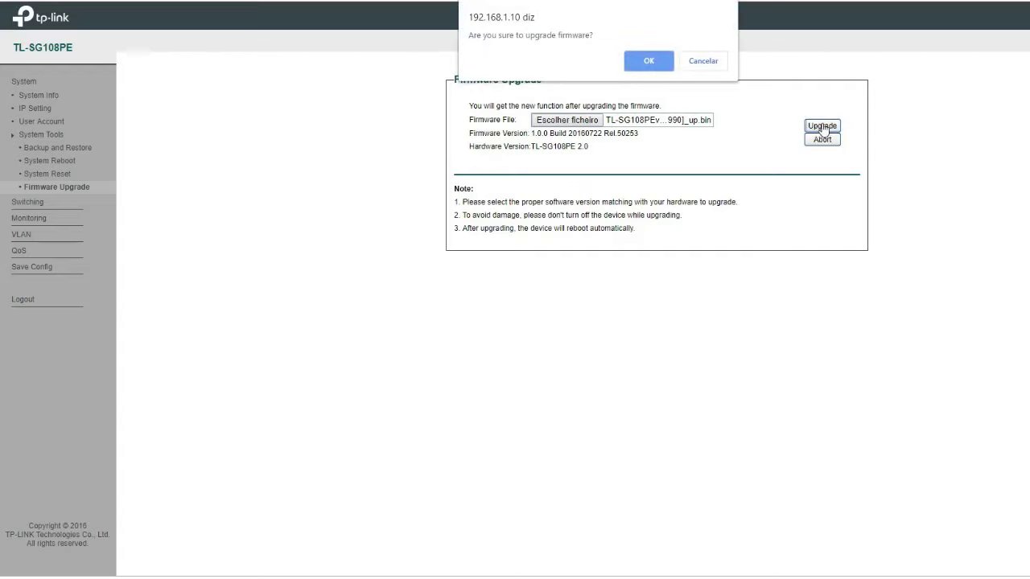
left_click(656, 63)
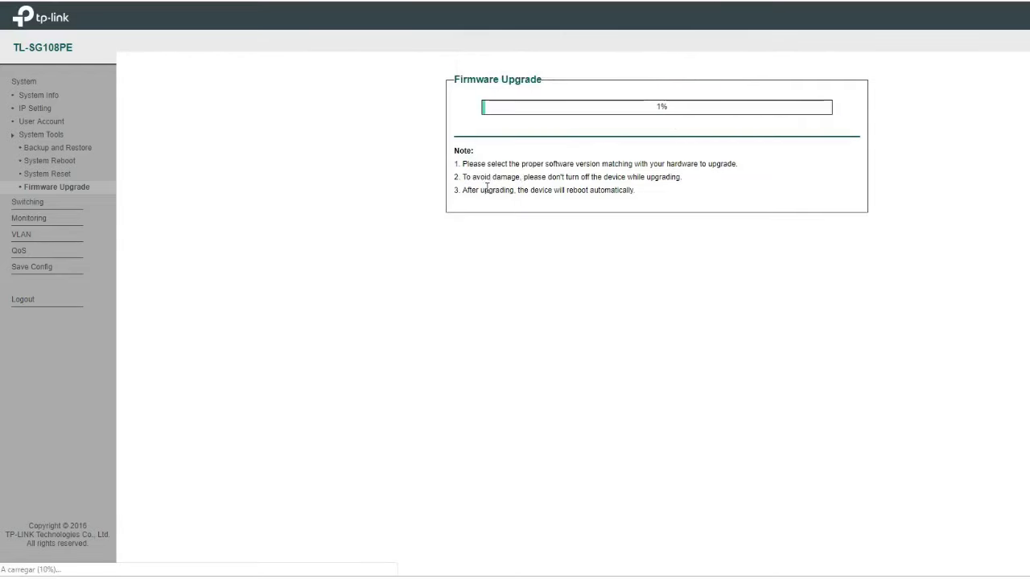